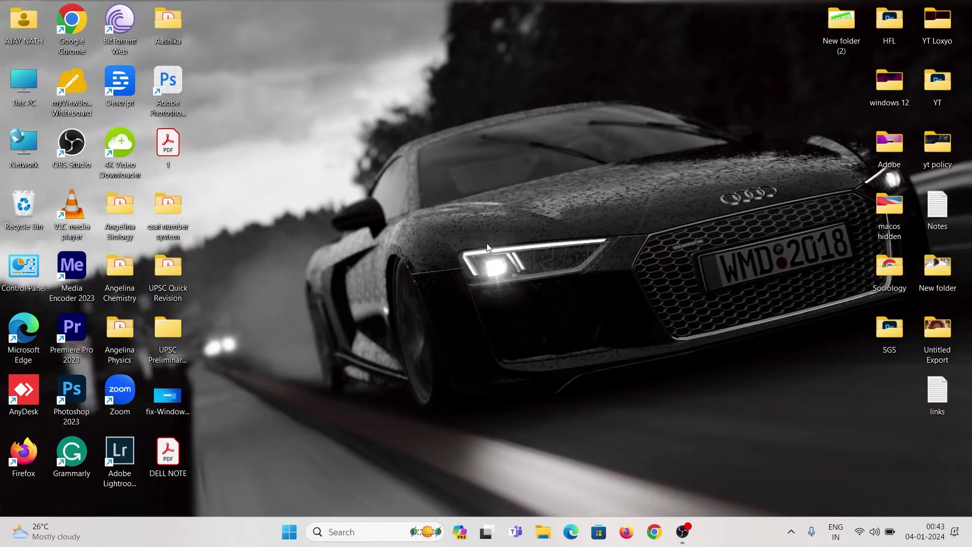
Step: Refresh the desktop so the PSD folder appears, then dismiss the desktop menu
right_click(401, 172)
click(425, 223)
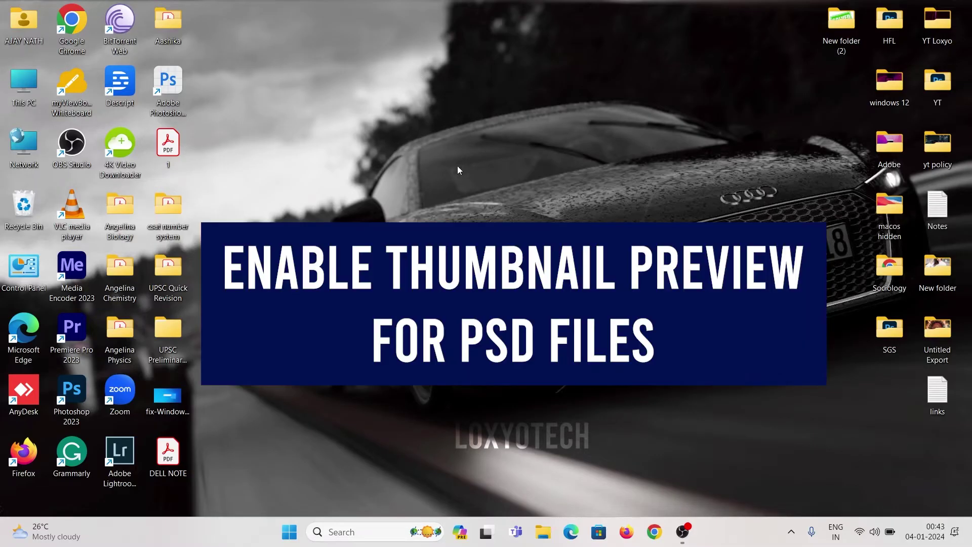
right_click(430, 195)
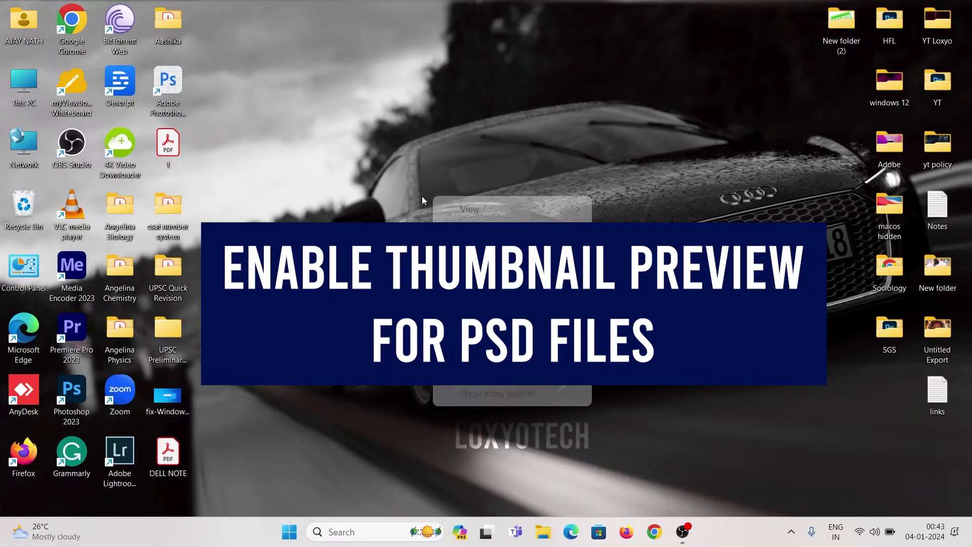
click(393, 148)
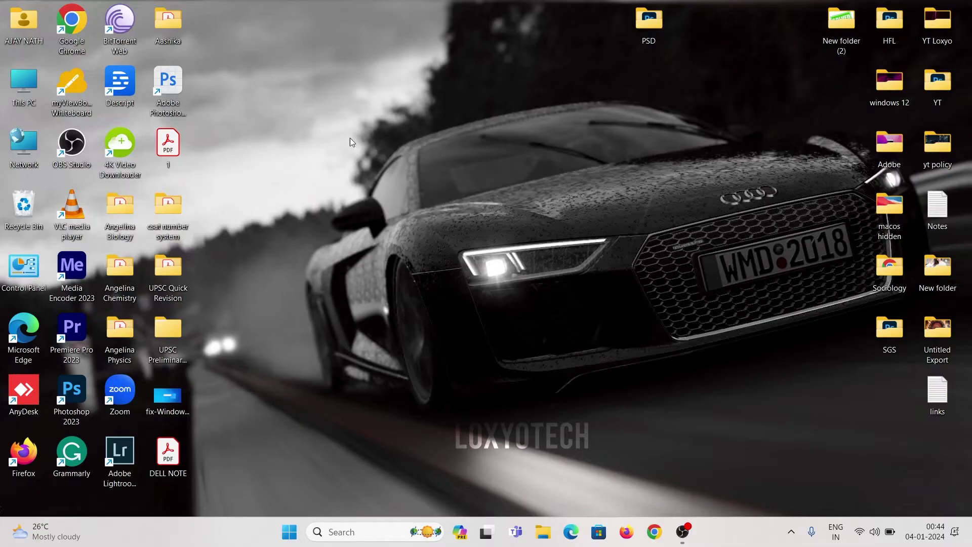
Step: Open the PSD folder and switch its view to Large icons
double_click(659, 28)
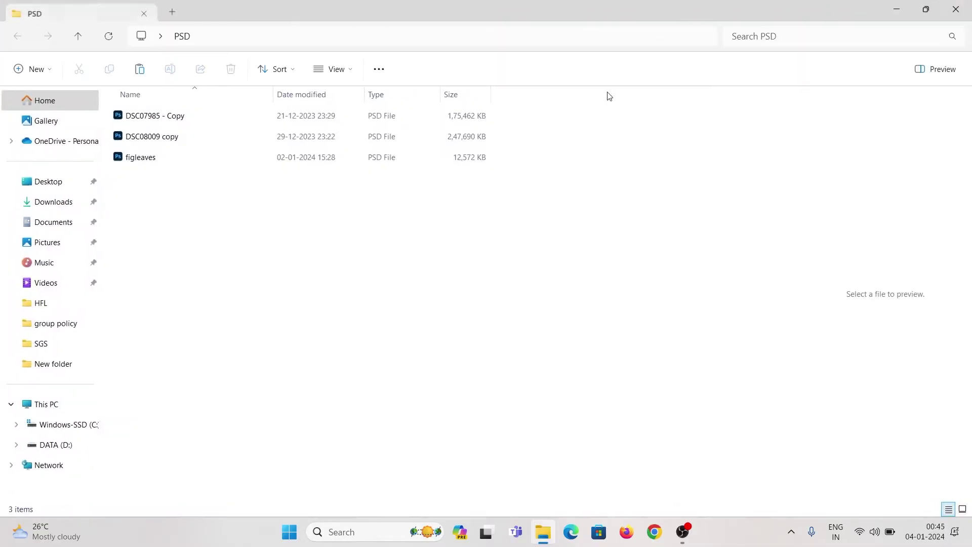
click(333, 84)
click(328, 127)
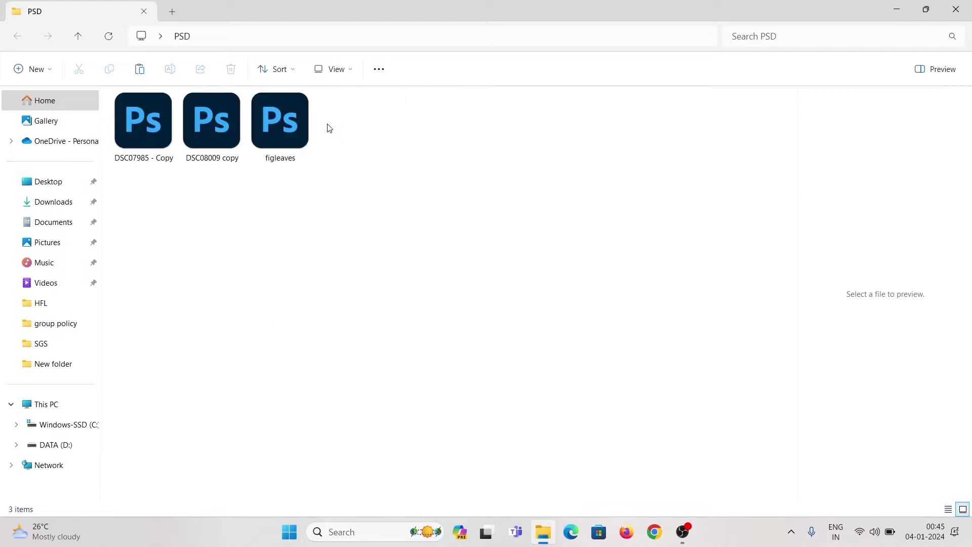
Step: Select figleaves, DSC08009 copy and DSC07985 - Copy to check for previews
click(284, 147)
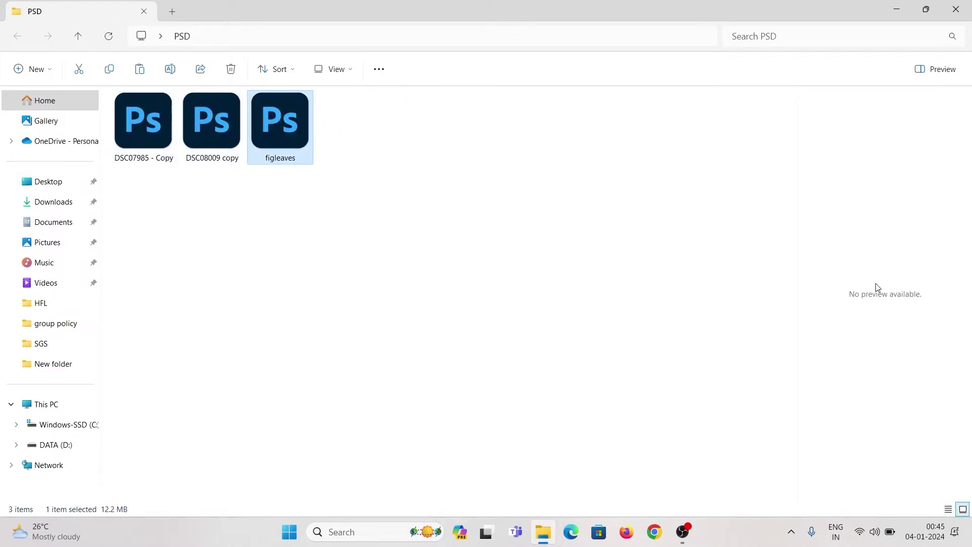
click(186, 138)
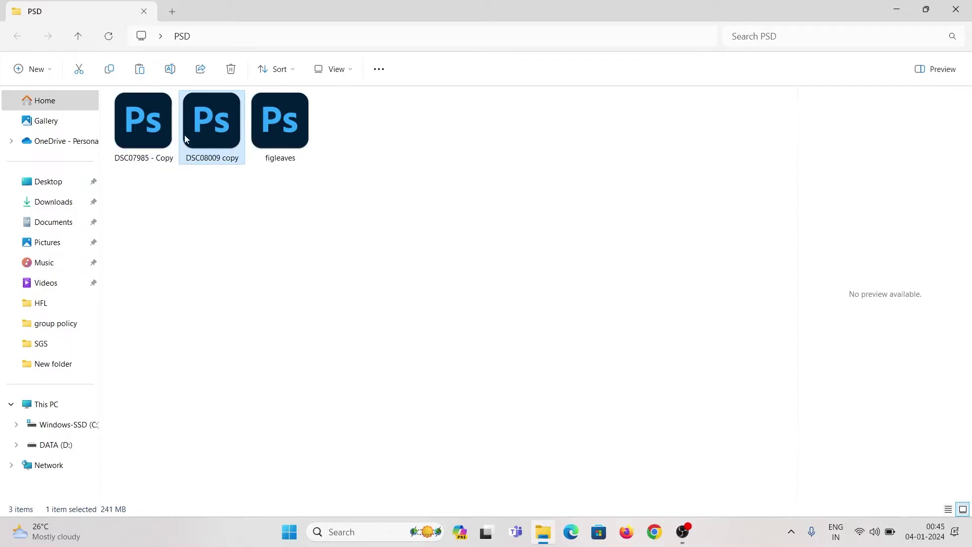
click(430, 186)
click(291, 152)
click(219, 131)
click(164, 132)
click(479, 232)
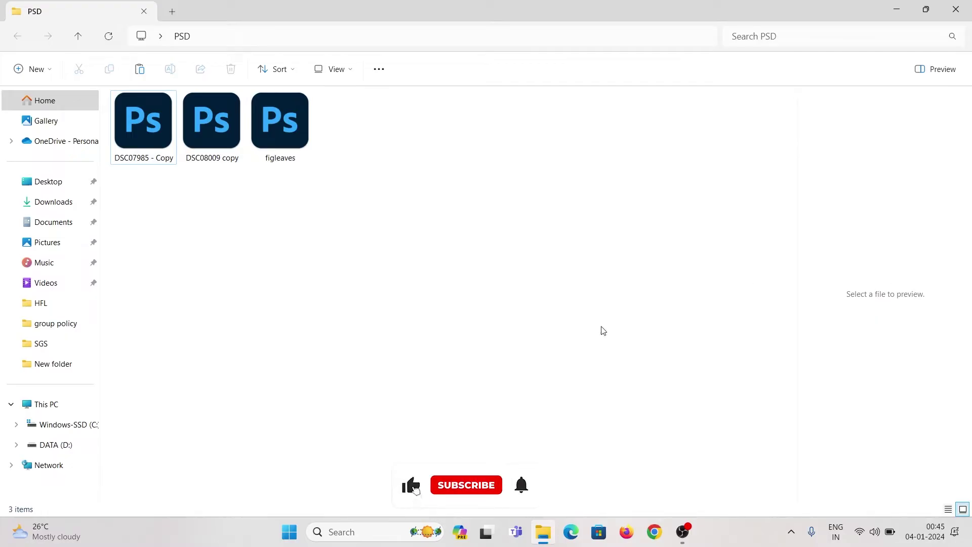
Step: Browse DATA (D:) into the ELJOVEN GROUP folder of PSD files
click(85, 445)
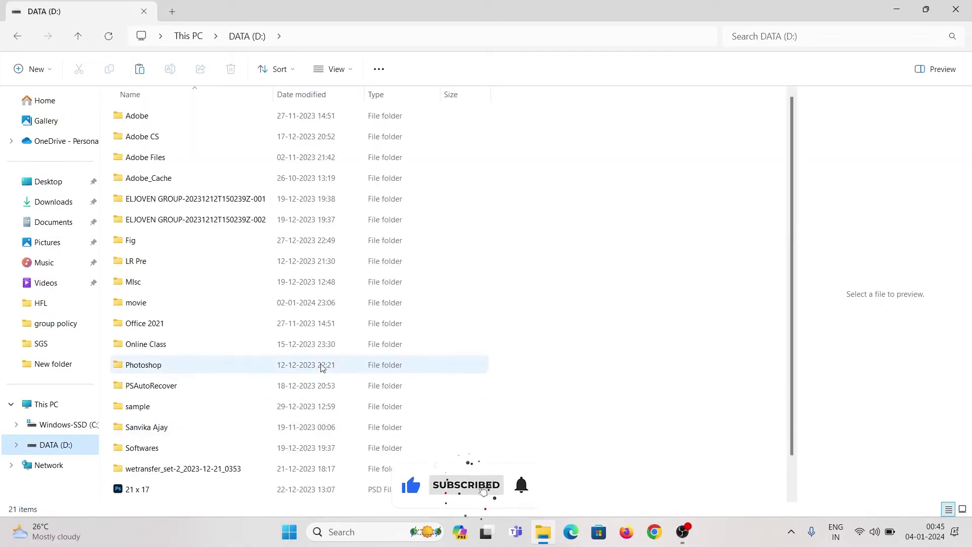
double_click(198, 223)
double_click(174, 120)
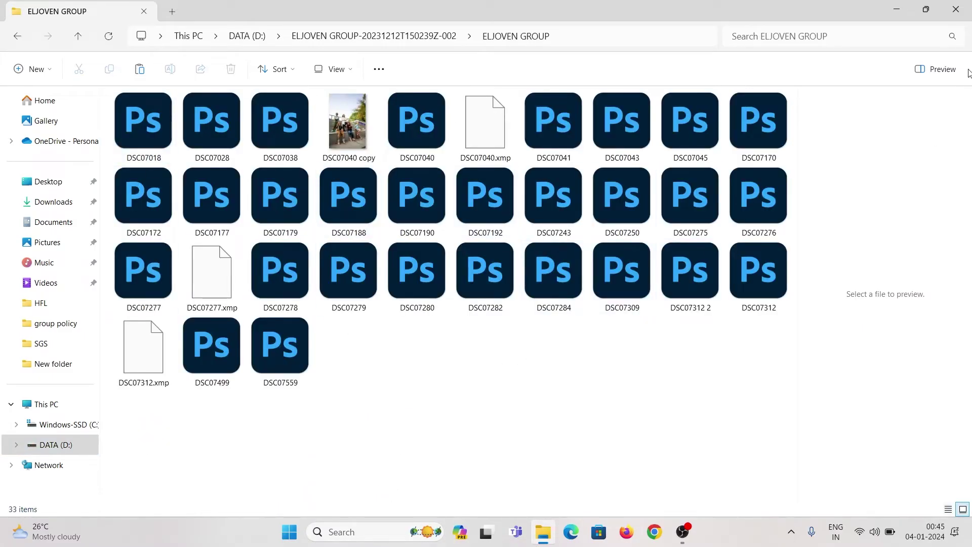
Step: Close File Explorer and refresh the desktop
click(955, 9)
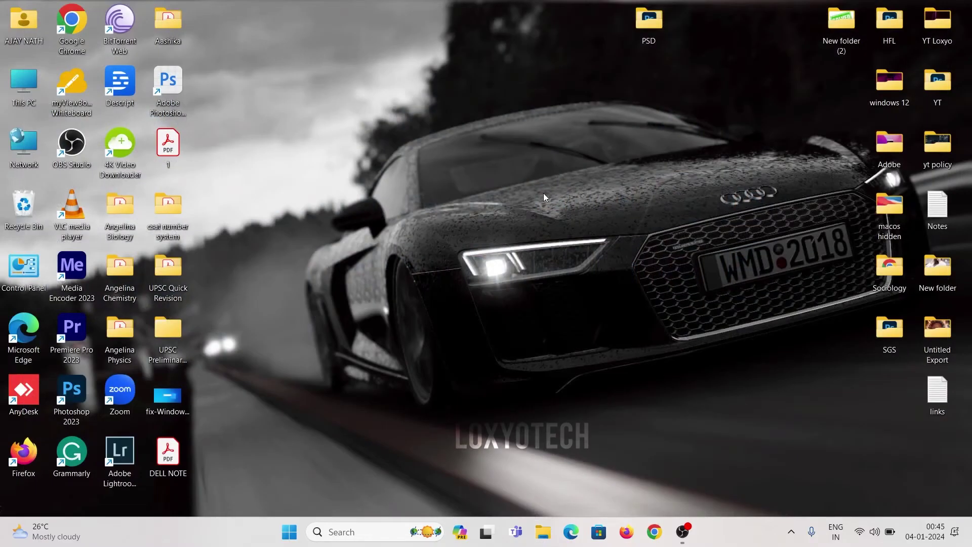
right_click(533, 165)
click(594, 247)
Step: Copy the MEGA link from the links text file into a new Chrome tab
click(654, 532)
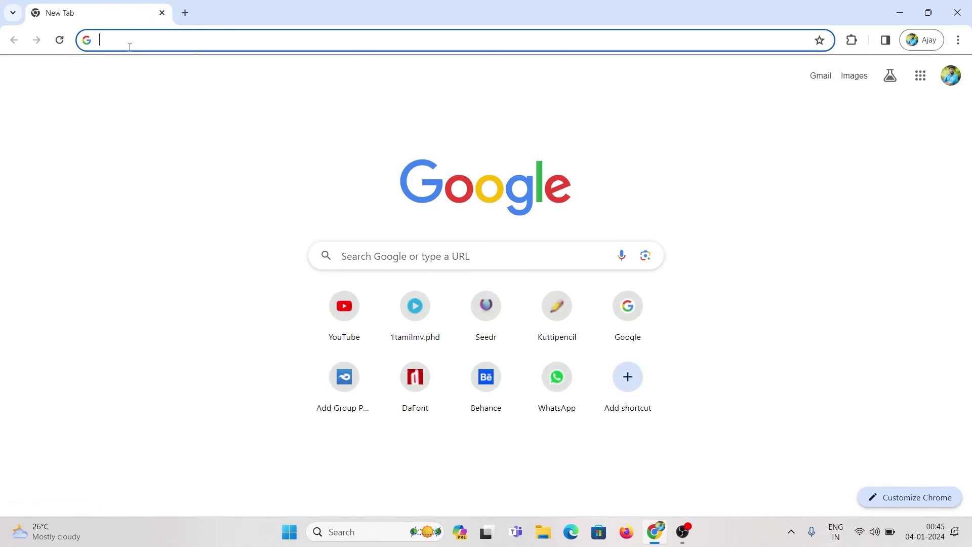
right_click(128, 43)
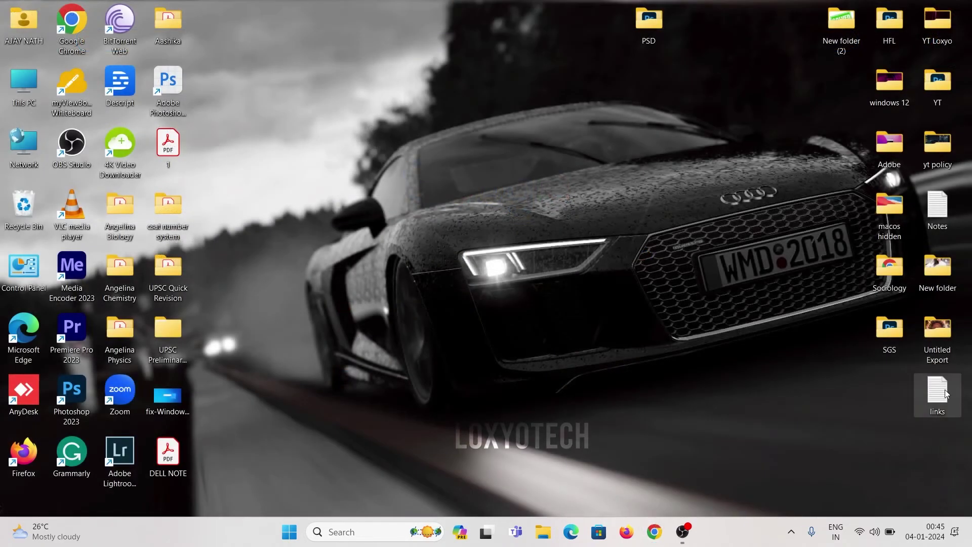
double_click(945, 394)
drag(369, 83, 67, 83)
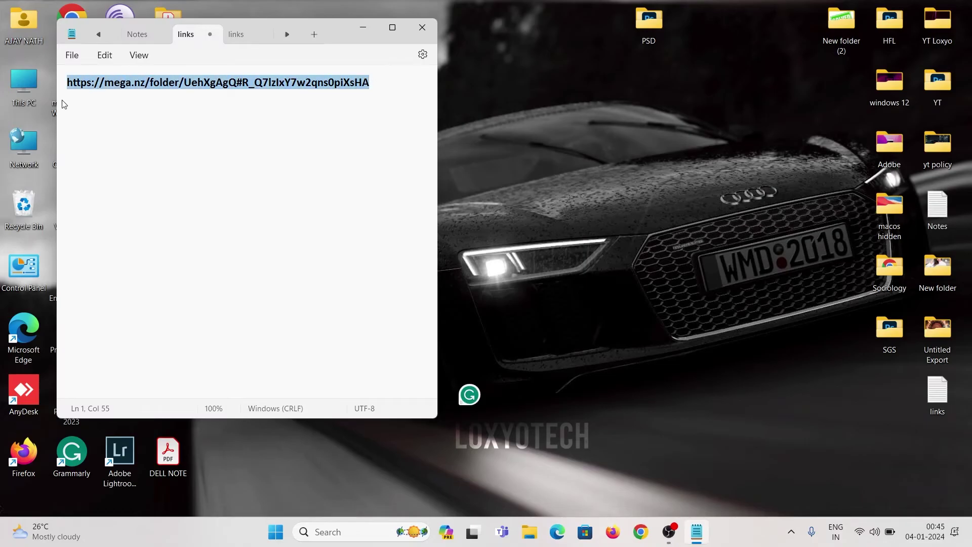
right_click(164, 84)
click(200, 150)
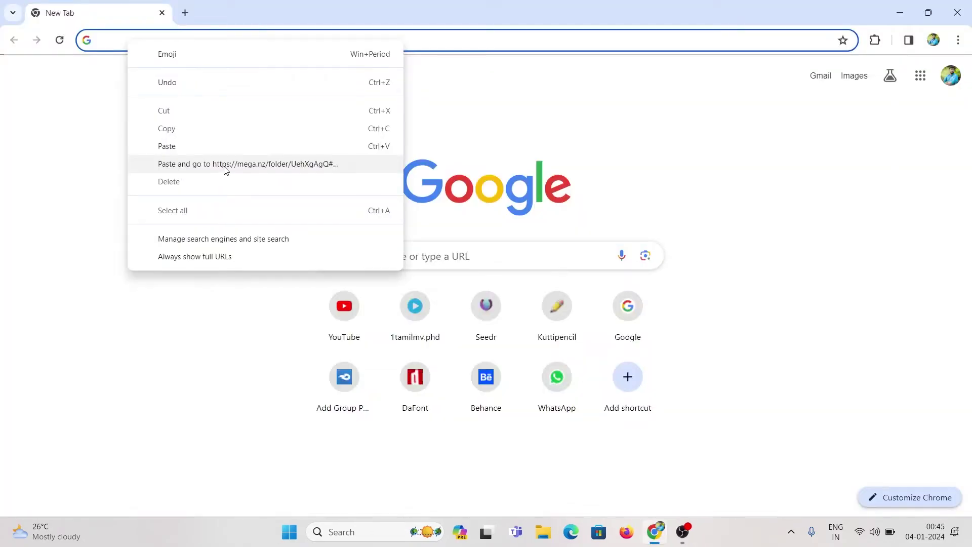
click(224, 165)
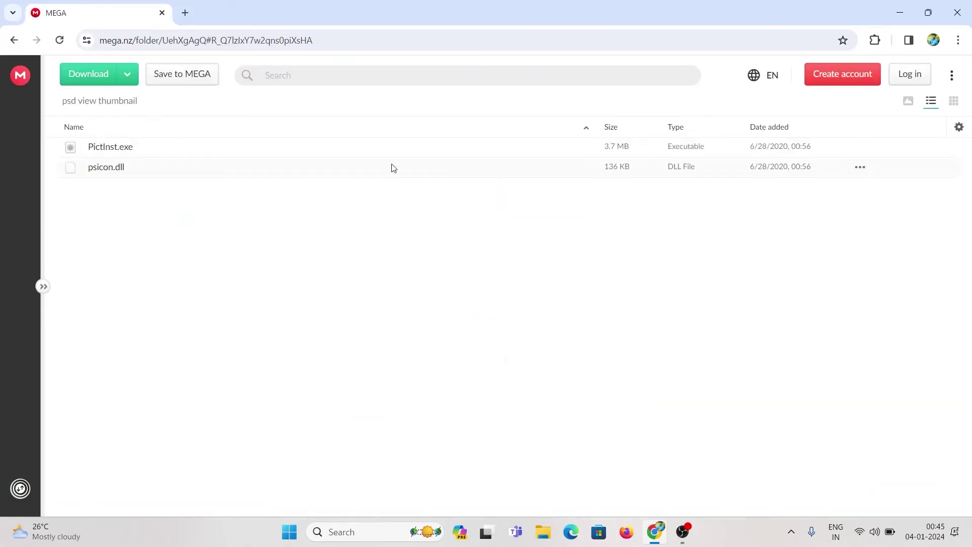
Step: Select PictInst.exe and psicon.dll in MEGA and download them as a ZIP
key(ctrl+a)
click(127, 76)
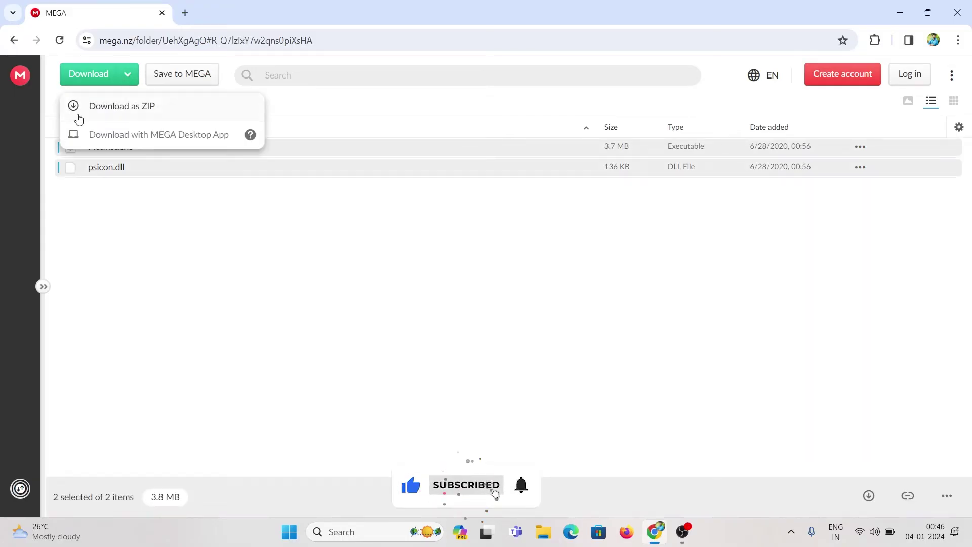
click(156, 111)
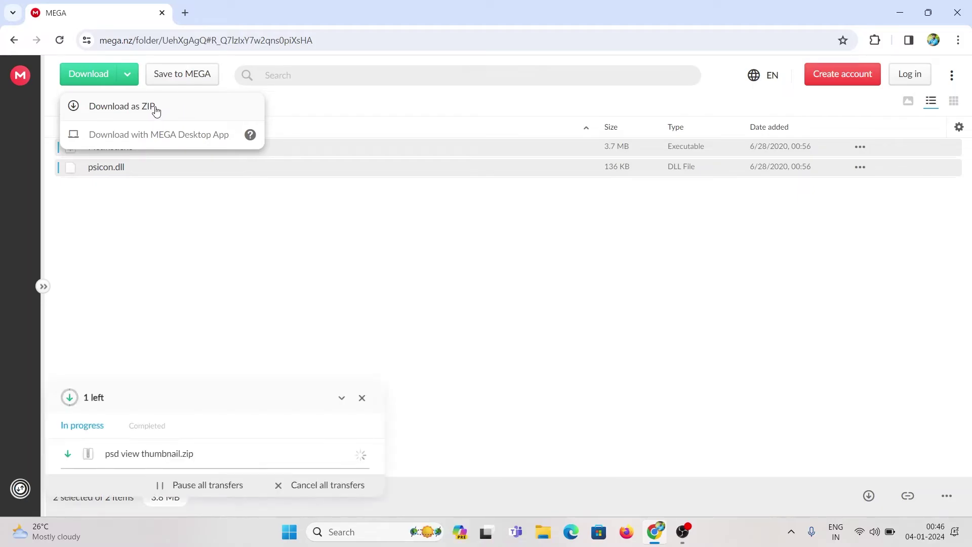
click(380, 319)
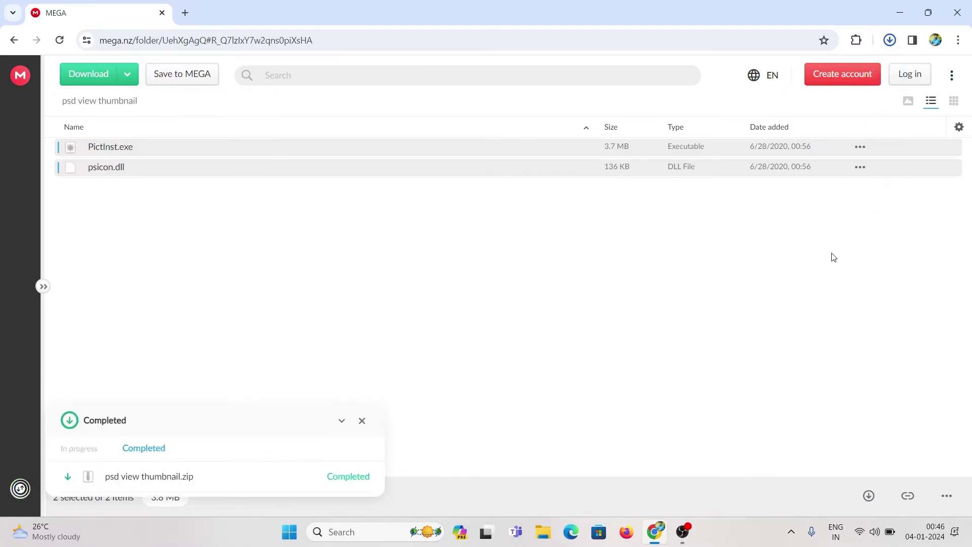
Step: Extract the downloaded zip with WinRAR into a 'psd view thumbnail' folder
click(890, 40)
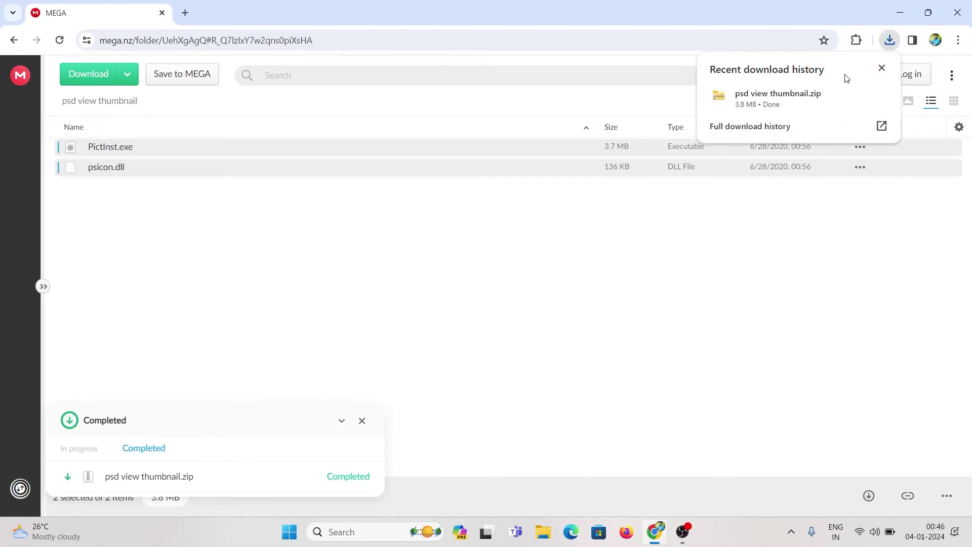
click(856, 95)
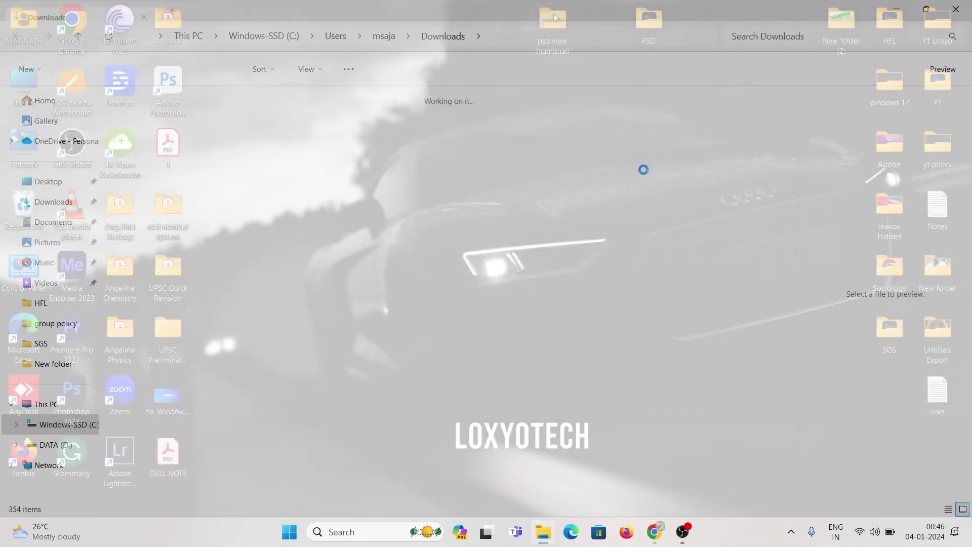
right_click(554, 13)
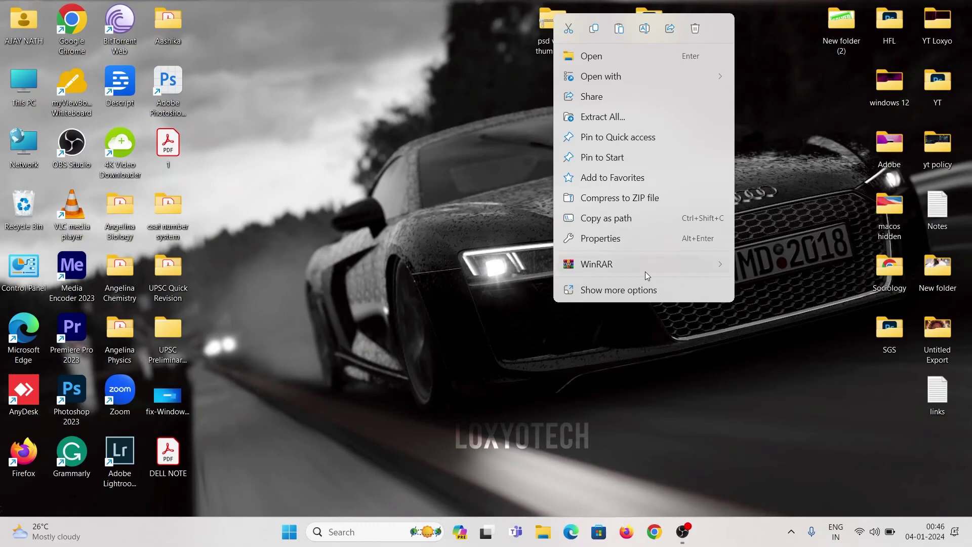
mouse_move(645, 271)
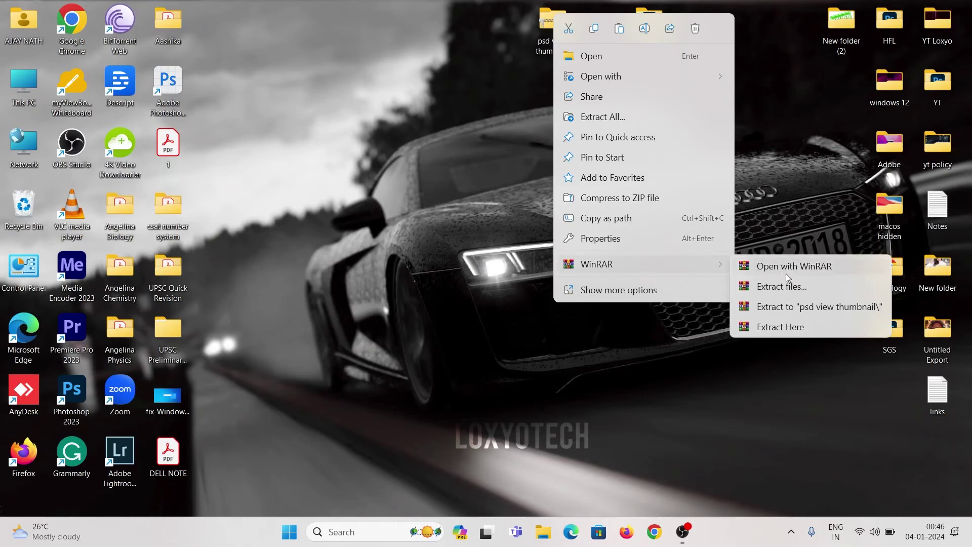
click(816, 307)
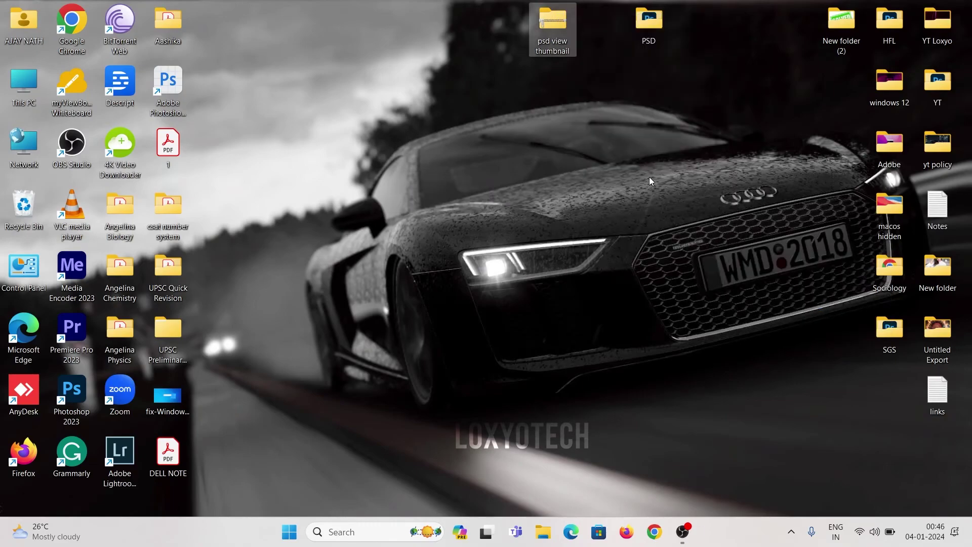
Step: Open the extracted folder and its inner folder, then select PictInst
key(Return)
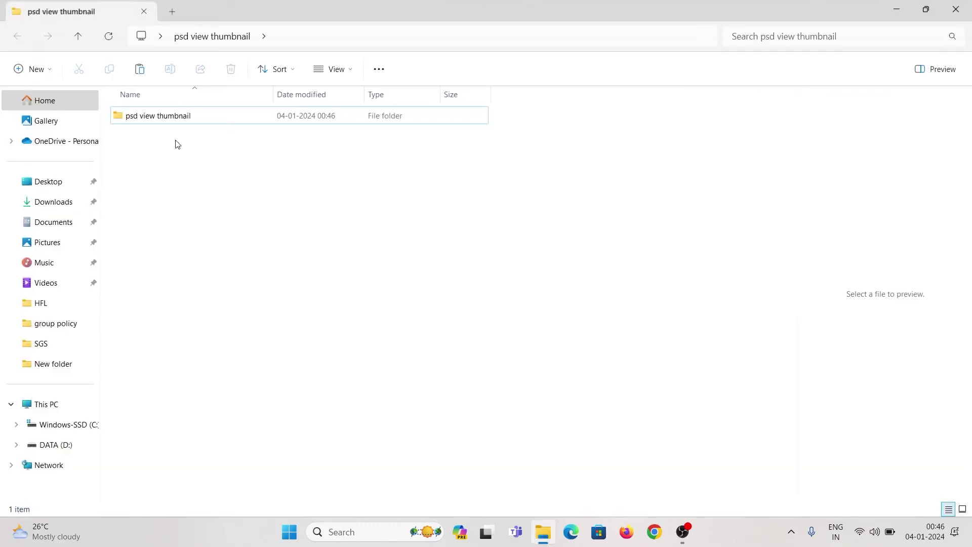
double_click(187, 121)
click(151, 120)
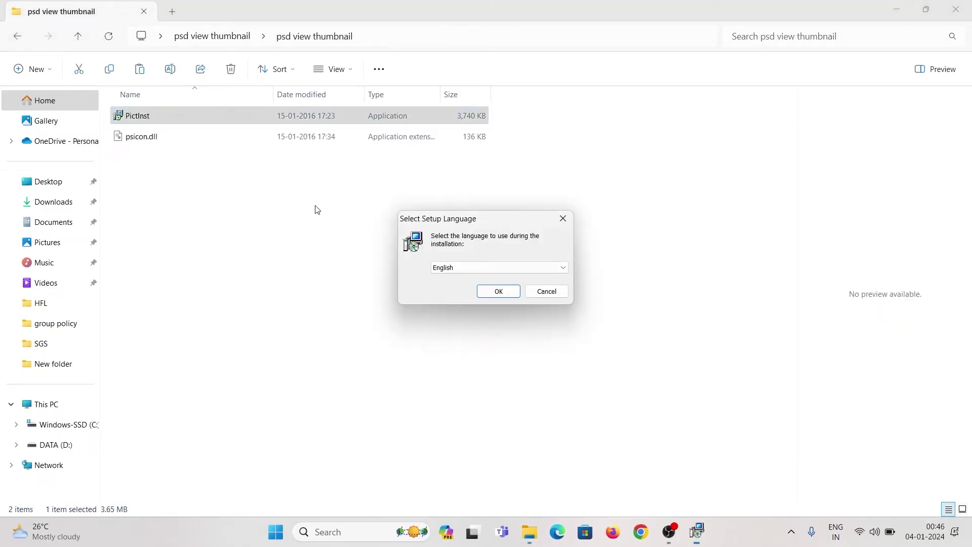
Step: Install Pictus in English to the default folder with default components and all file associations
click(497, 292)
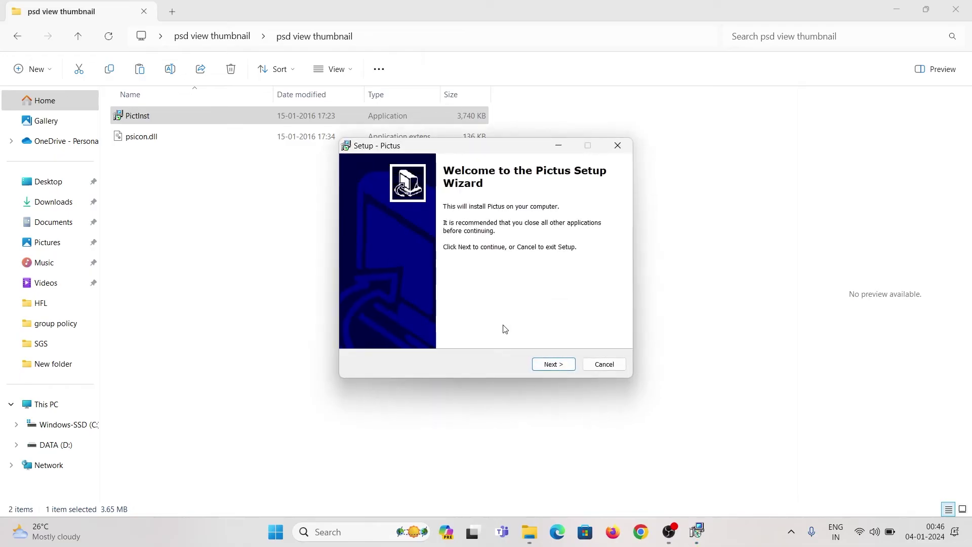
click(548, 365)
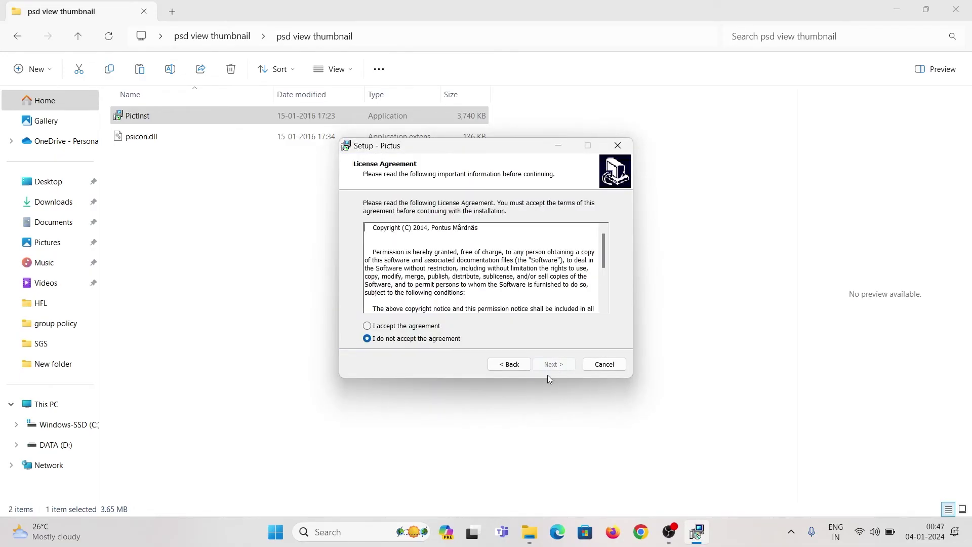
click(381, 327)
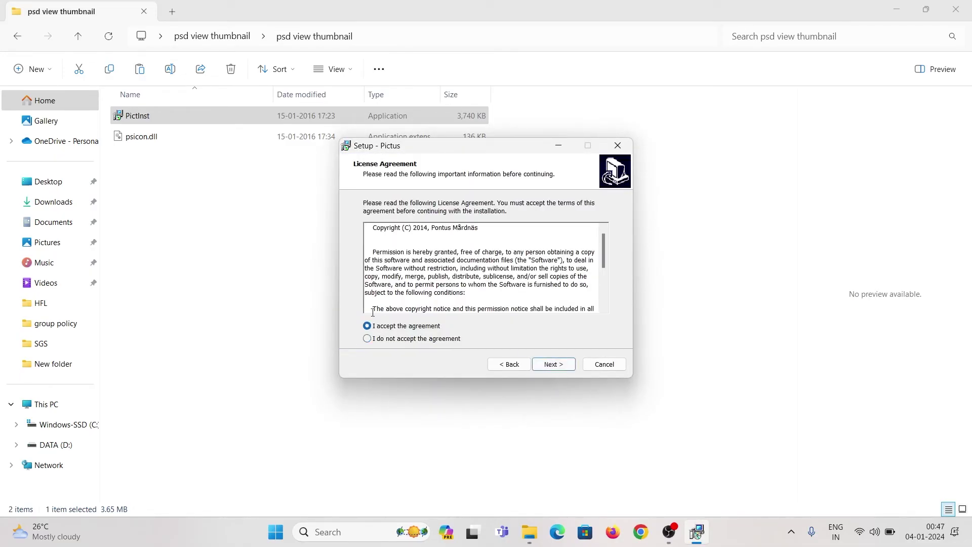
click(551, 365)
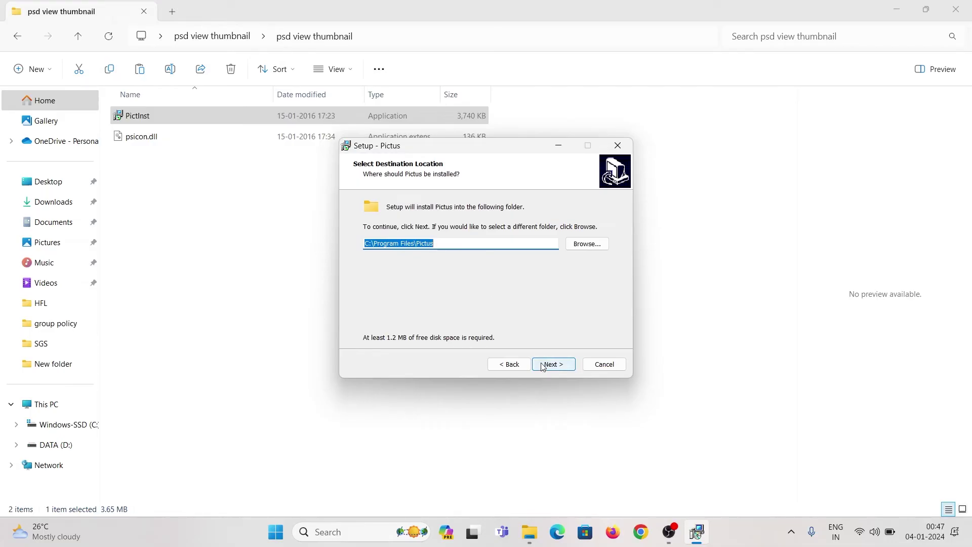
click(544, 366)
click(561, 365)
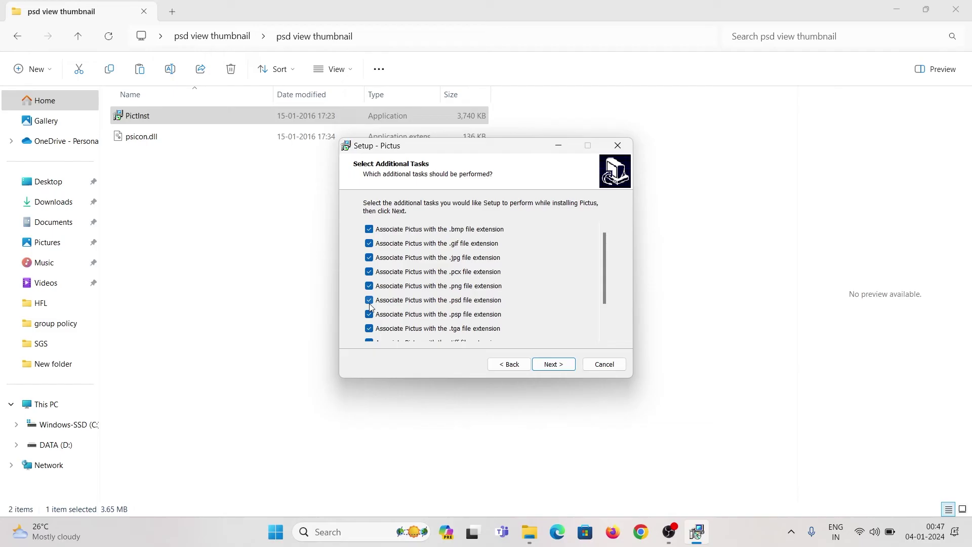
scroll(605, 294, down, 1)
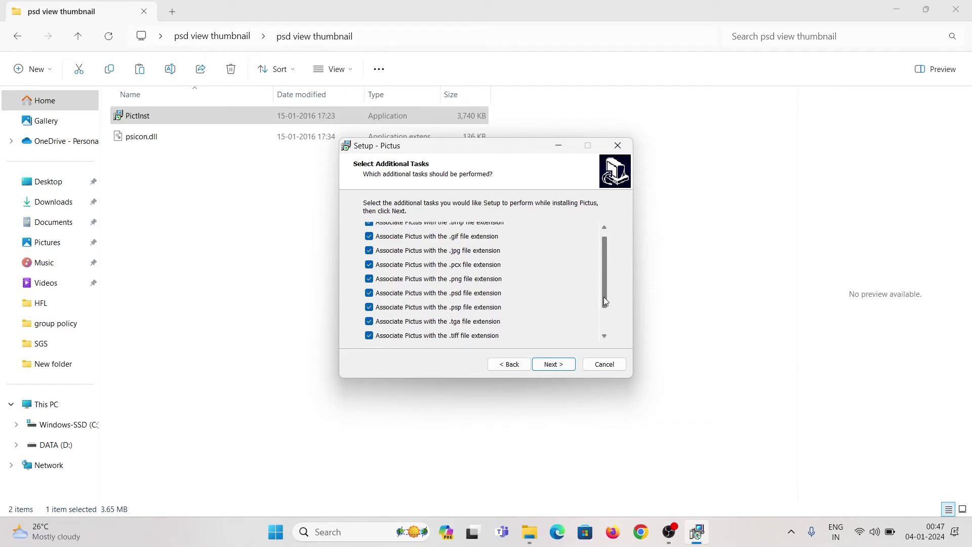
click(548, 366)
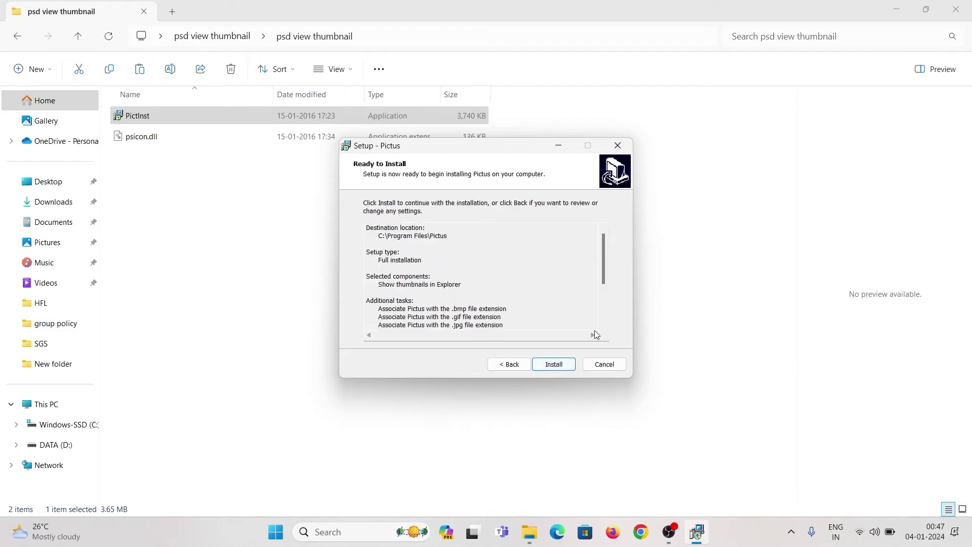
click(550, 369)
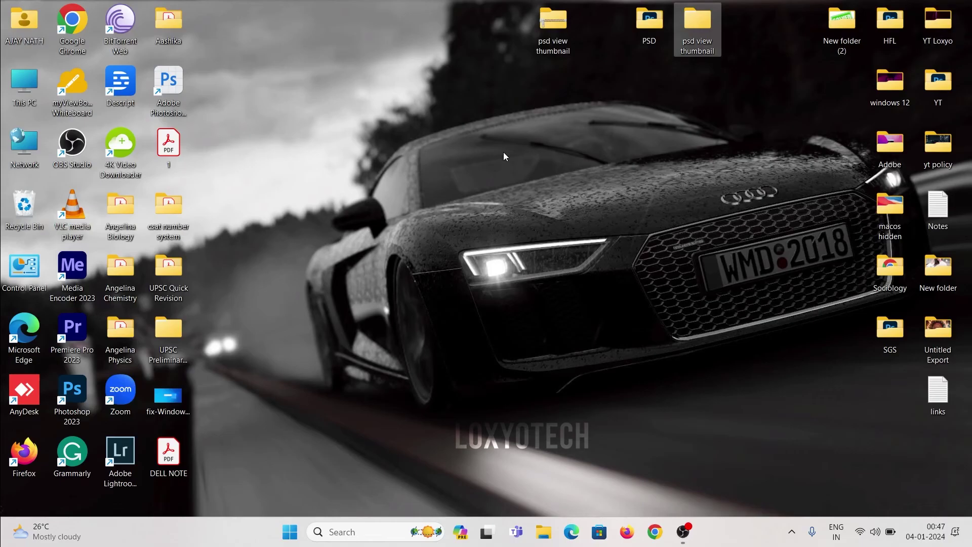
Step: Refresh the desktop twice and reopen the PSD folder
right_click(504, 153)
click(559, 242)
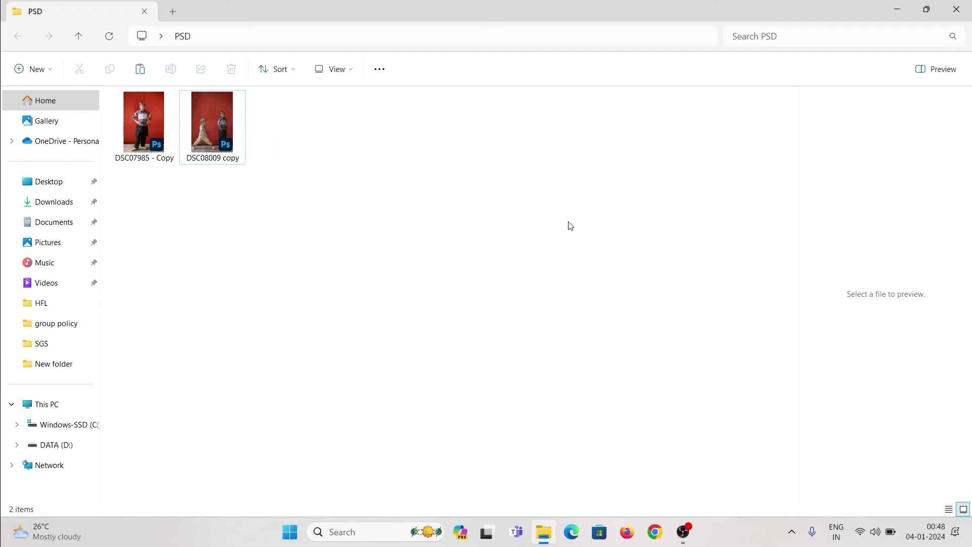
click(956, 9)
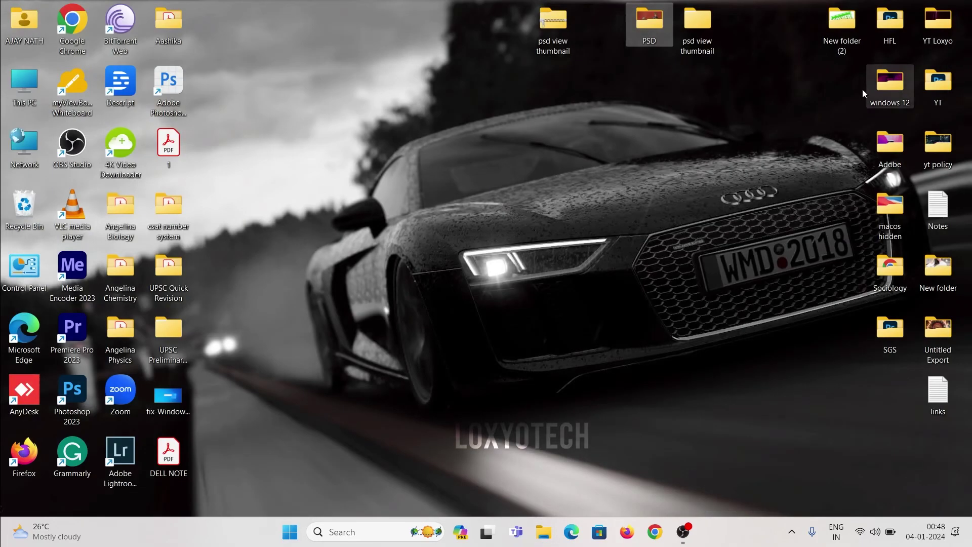
right_click(610, 164)
click(542, 190)
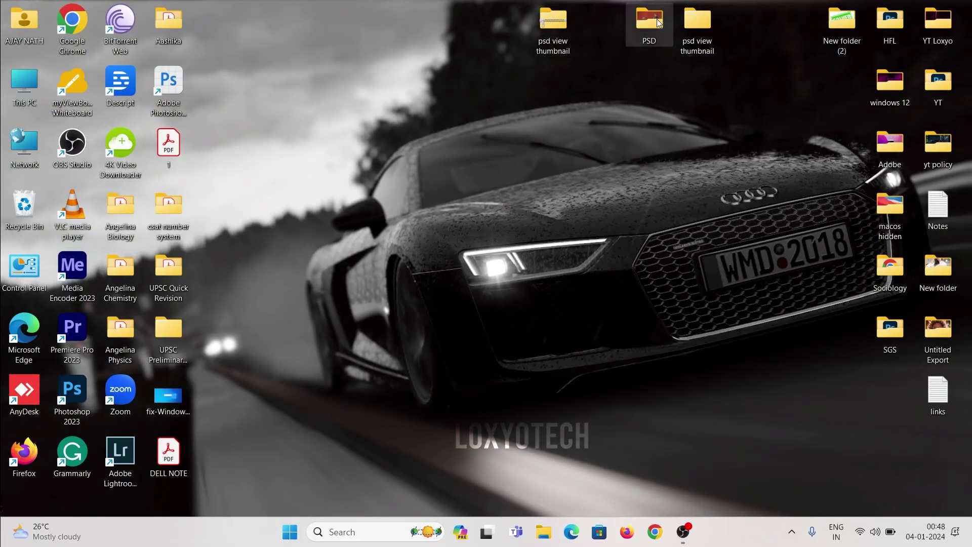
double_click(650, 20)
Step: Select DSC08009 copy and DSC07985 - Copy to view their new image previews
click(220, 152)
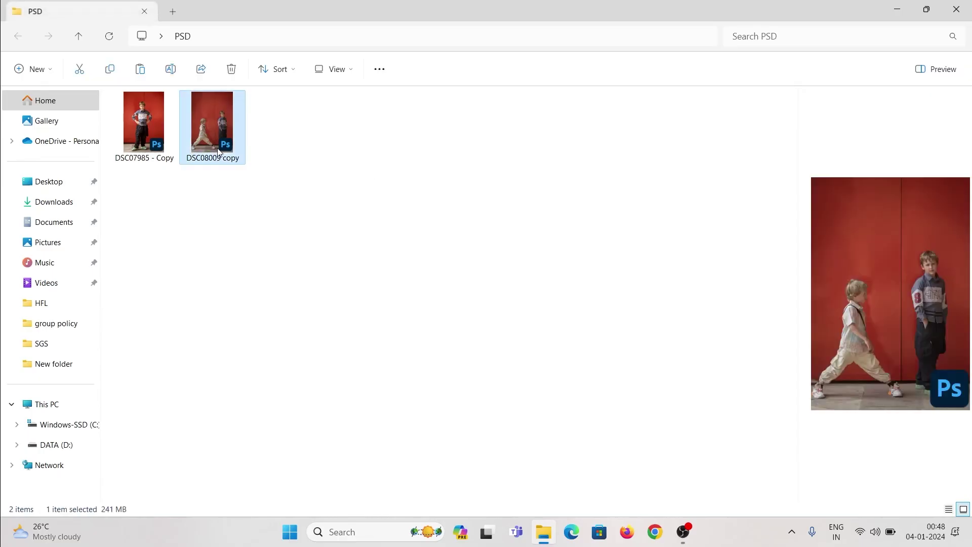
click(170, 121)
click(204, 124)
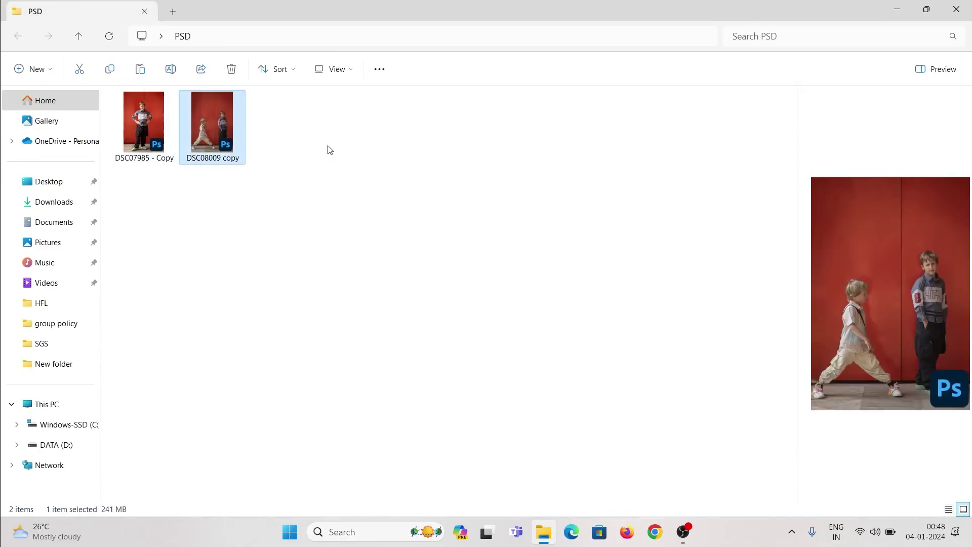
Step: Check DSC08009 copy's Properties: PSD File (.psd), opens with Adobe Photoshop 2023
right_click(212, 129)
click(292, 294)
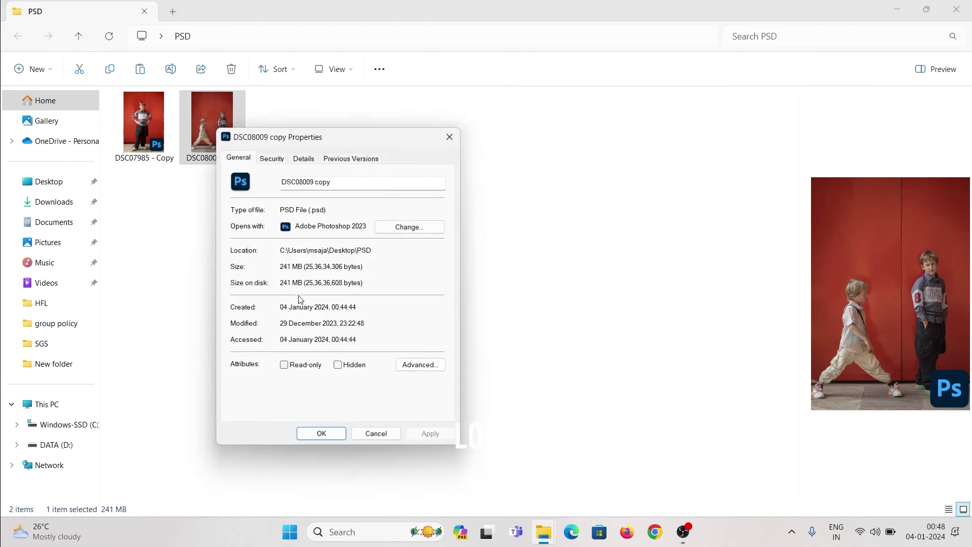
drag(298, 227, 367, 227)
click(309, 210)
drag(280, 210, 367, 227)
click(314, 210)
click(368, 227)
click(449, 137)
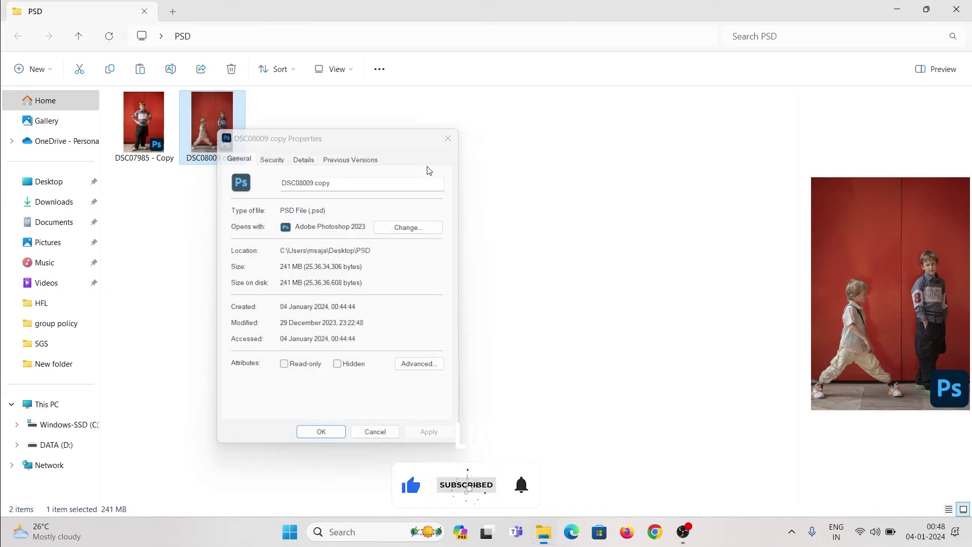
Step: Preview both PSD files again, clear the selection, and close the folder
click(168, 132)
click(221, 129)
click(153, 129)
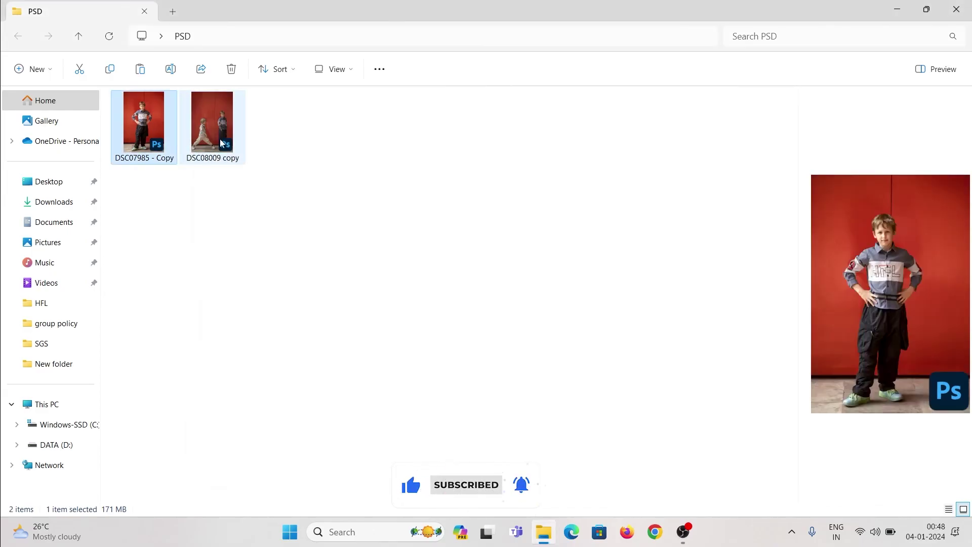
click(217, 130)
click(411, 181)
click(957, 9)
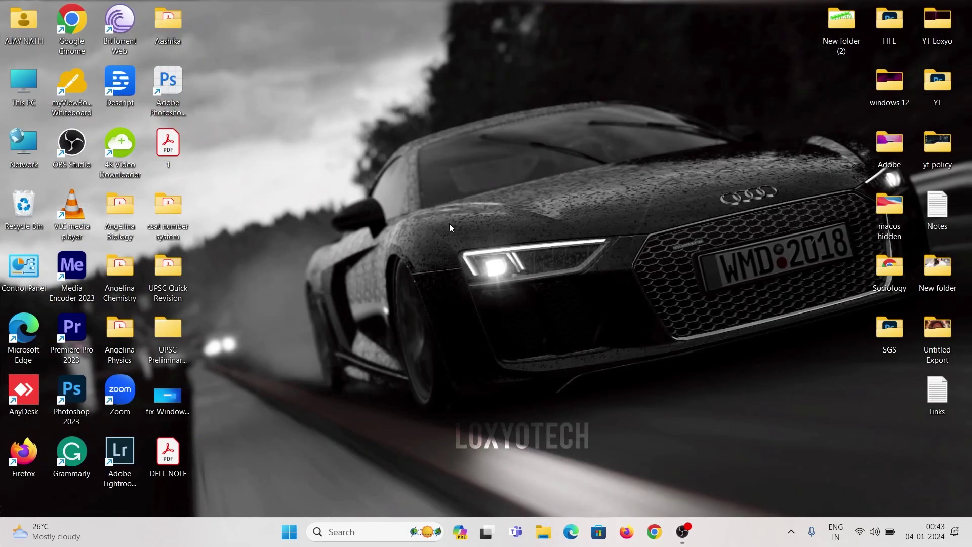
Step: Open This PC from the desktop and maximize it to show the C: and D: drives
right_click(433, 198)
click(400, 129)
double_click(24, 80)
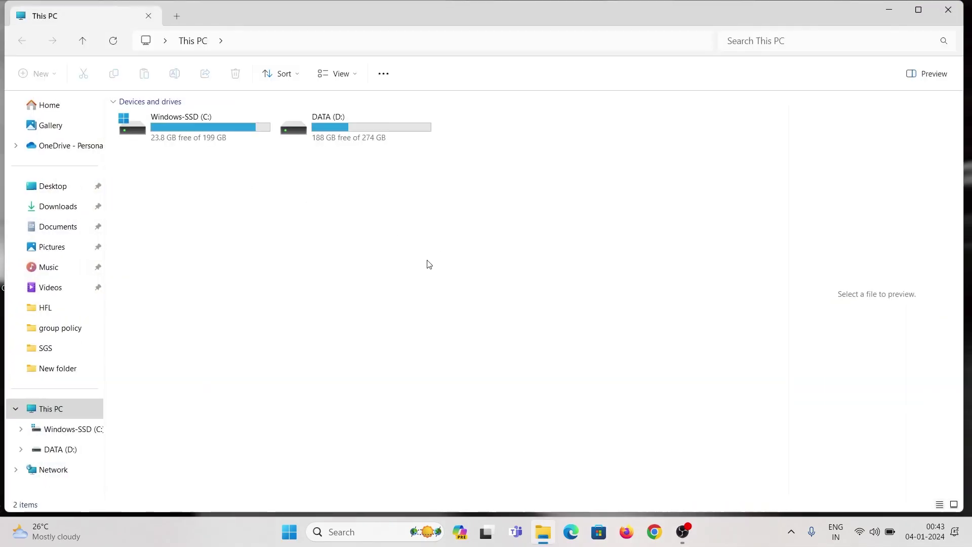
click(926, 11)
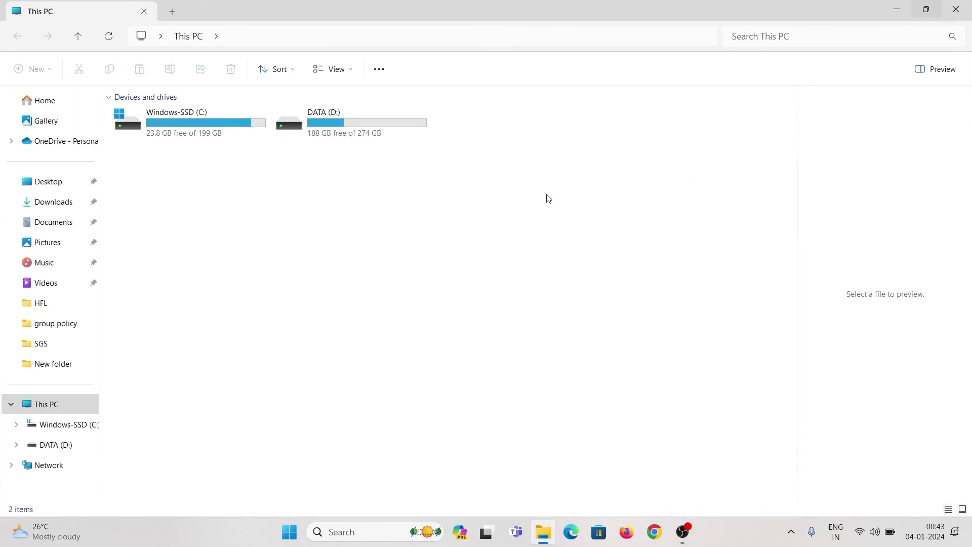